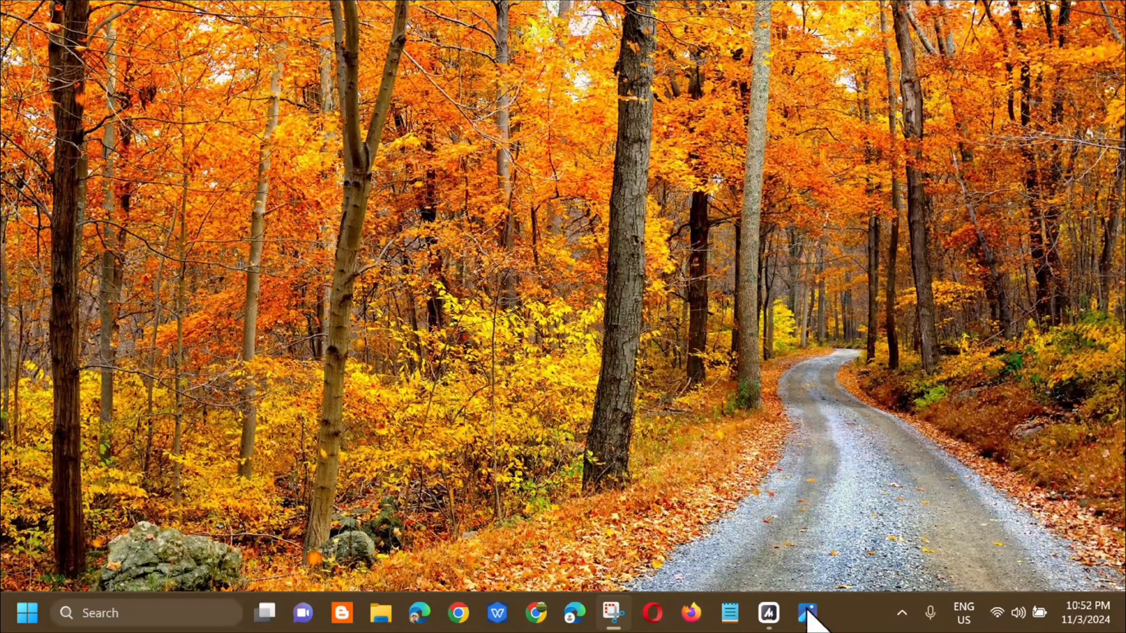
# Step: Search Windows for SETTINGS and open the Settings app
pyautogui.click(26, 614)
pyautogui.press('Escape')
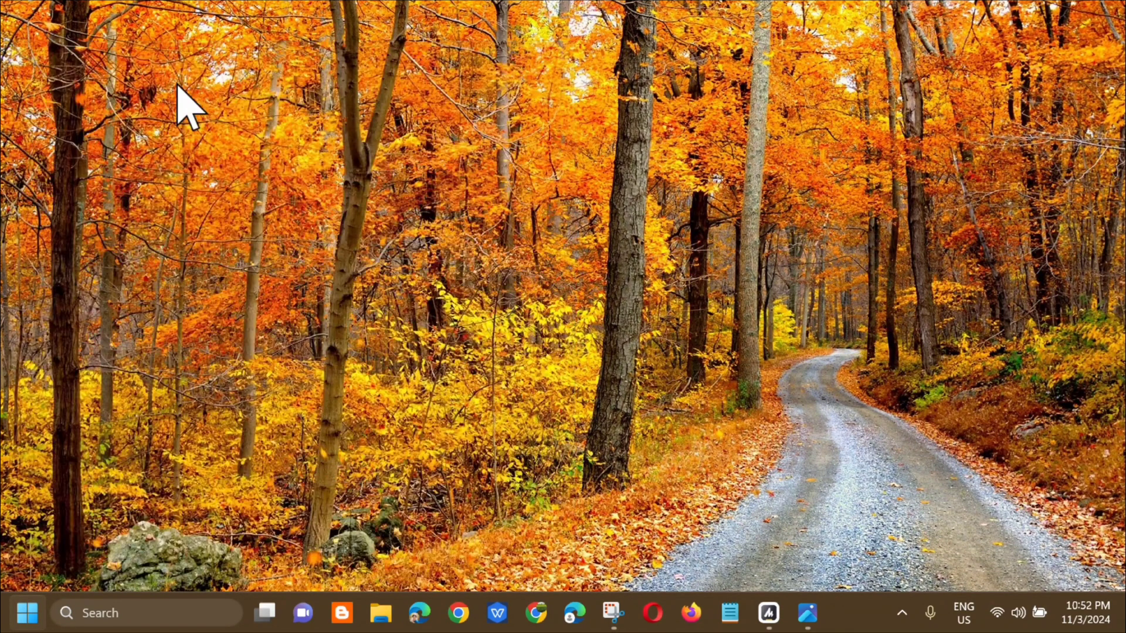
pyautogui.press('super+s')
pyautogui.write('SETTIN')
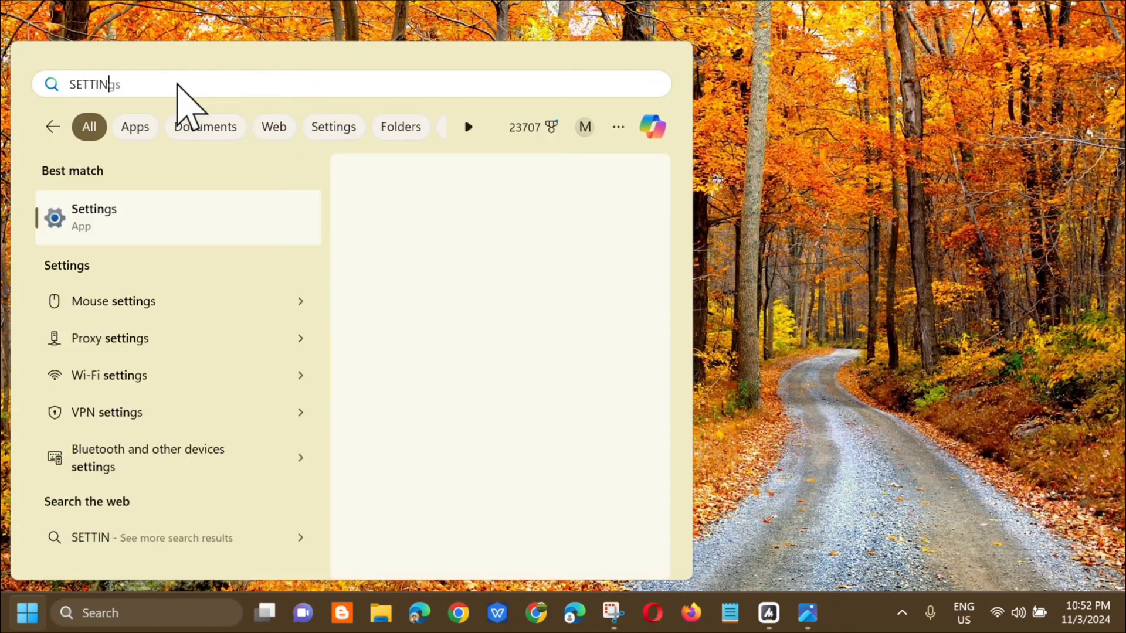
pyautogui.write('GS')
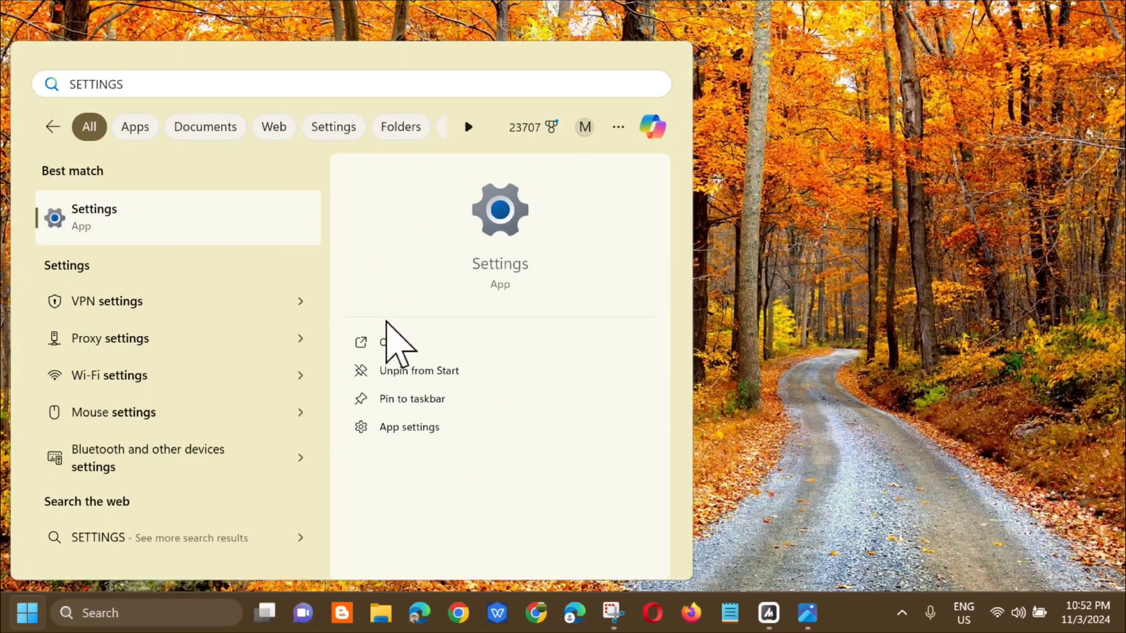
pyautogui.click(391, 345)
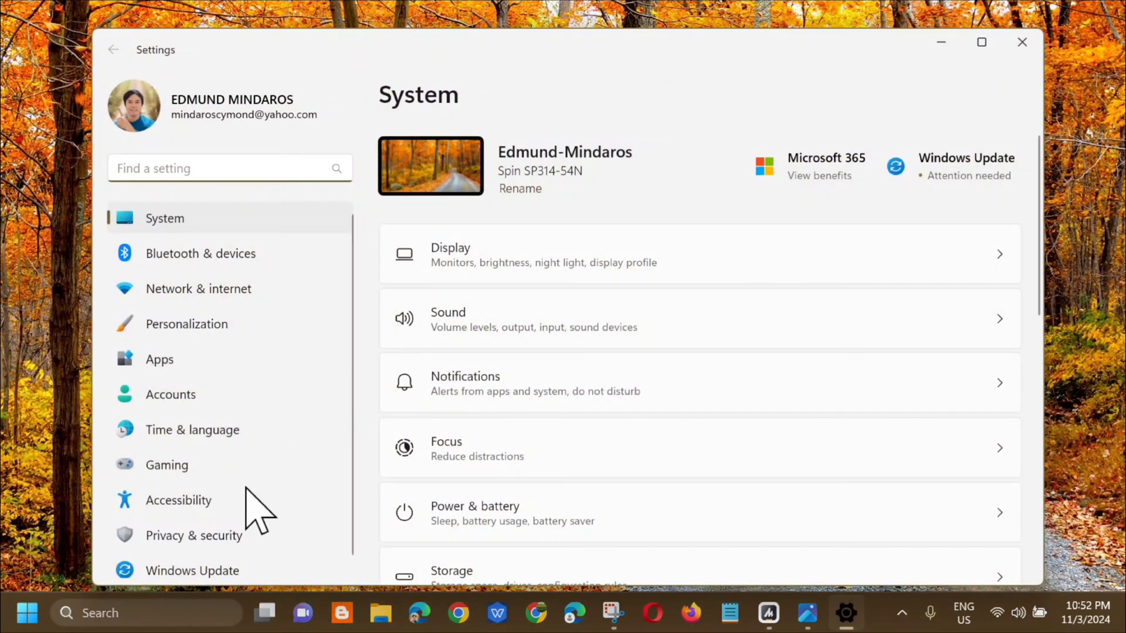
# Step: Go to the Other troubleshooters page within the System Troubleshoot settings
pyautogui.click(213, 219)
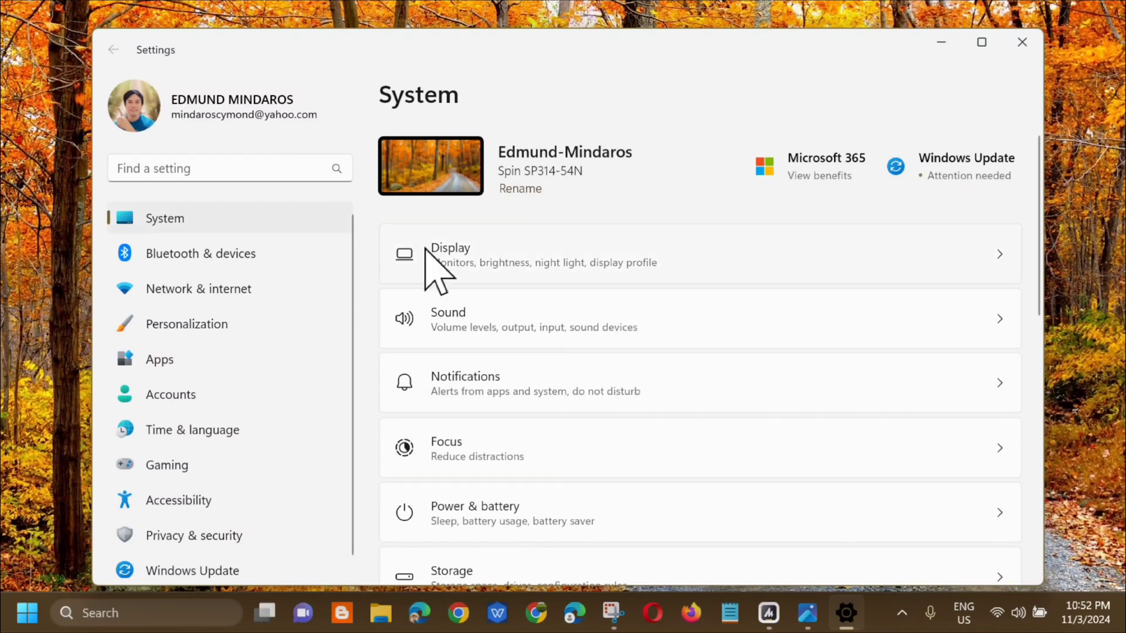
pyautogui.scroll(-8, 572, 269)
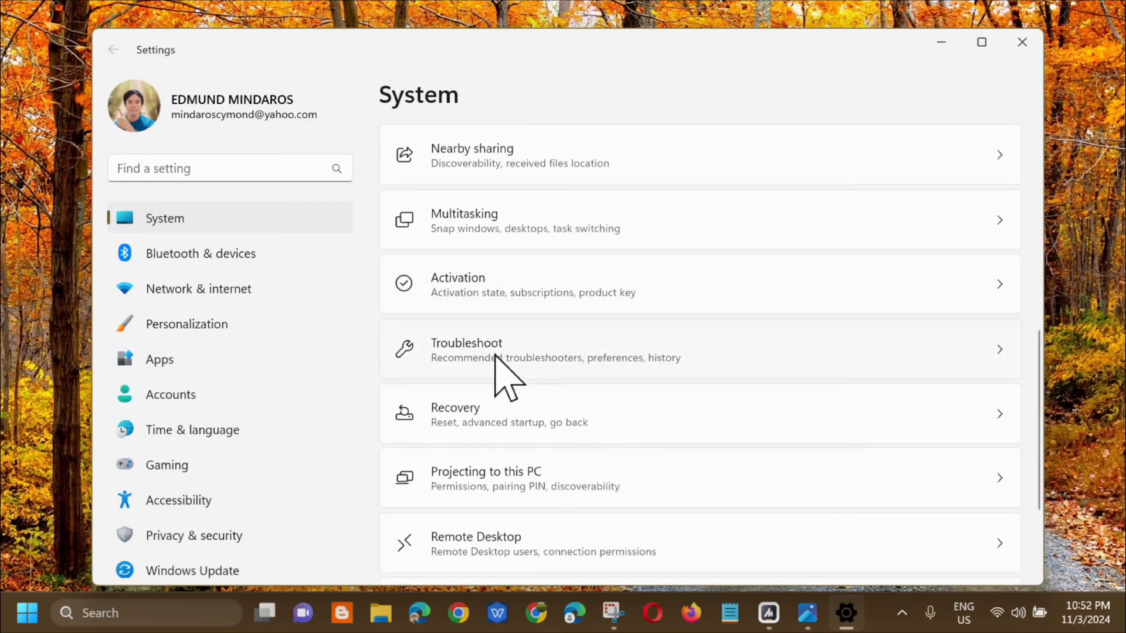
pyautogui.click(495, 356)
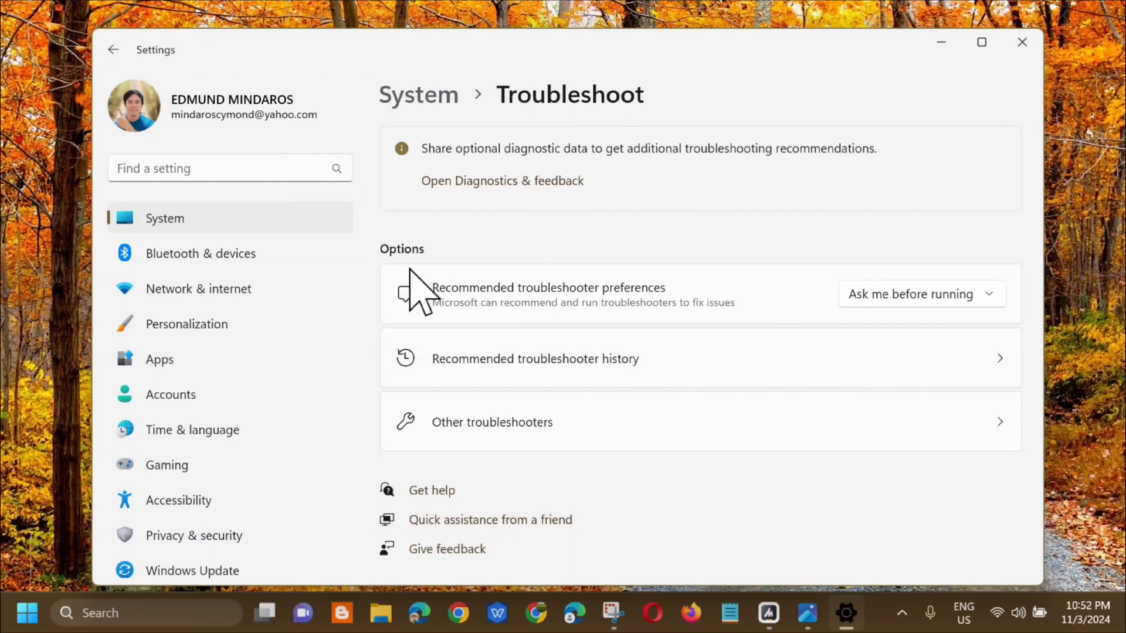
pyautogui.click(462, 431)
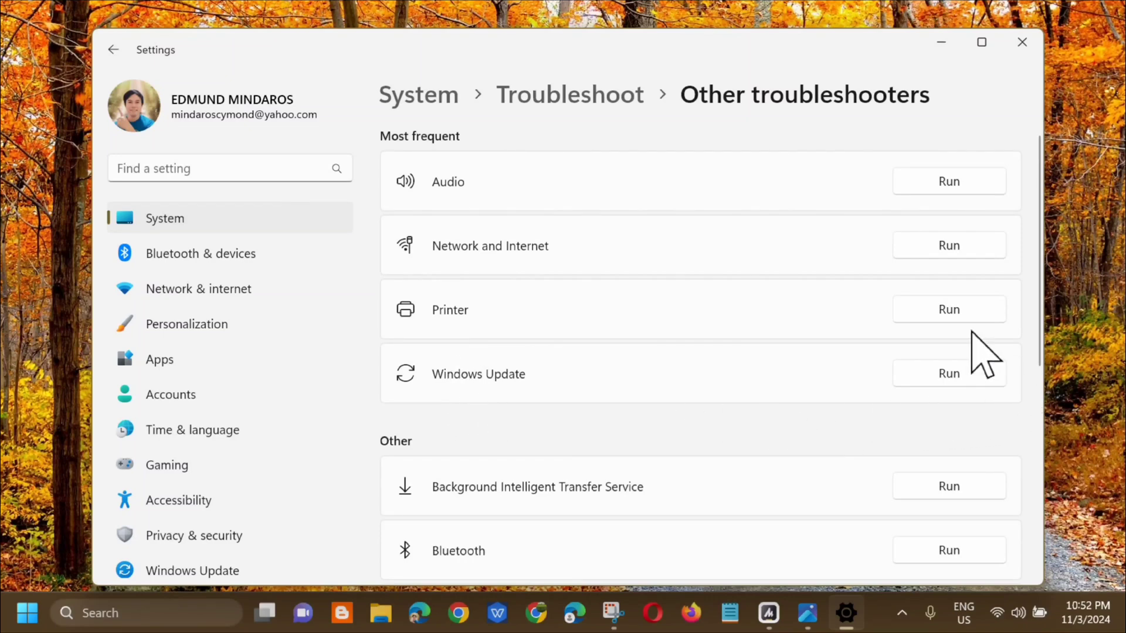
# Step: Run the Windows Update troubleshooter, then close it and the Settings window once it completes
pyautogui.click(950, 376)
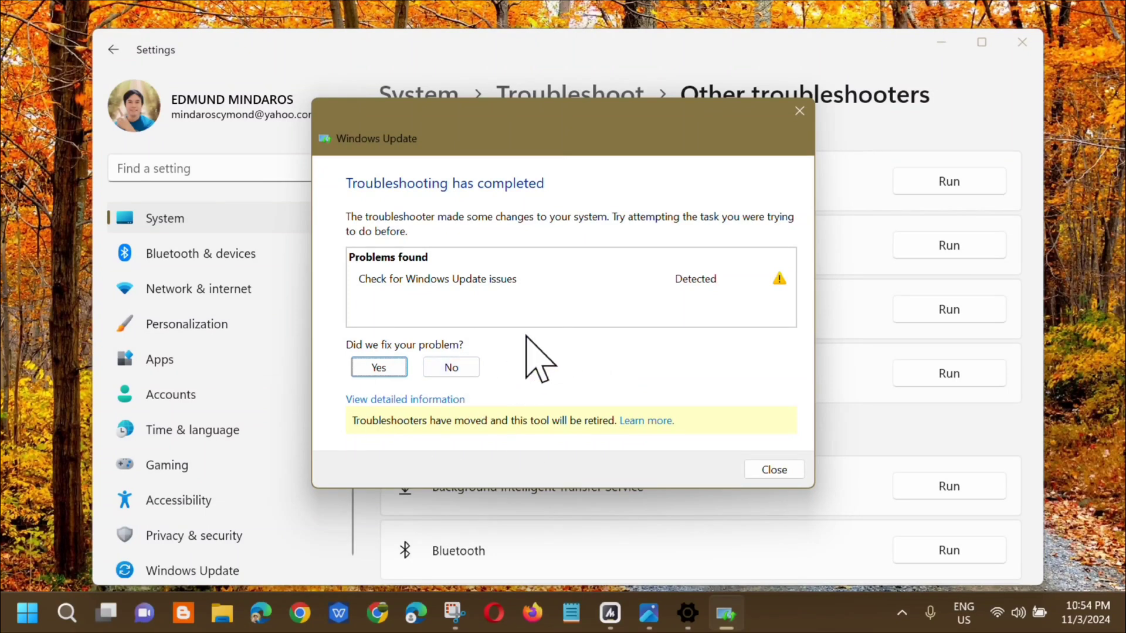
pyautogui.click(799, 111)
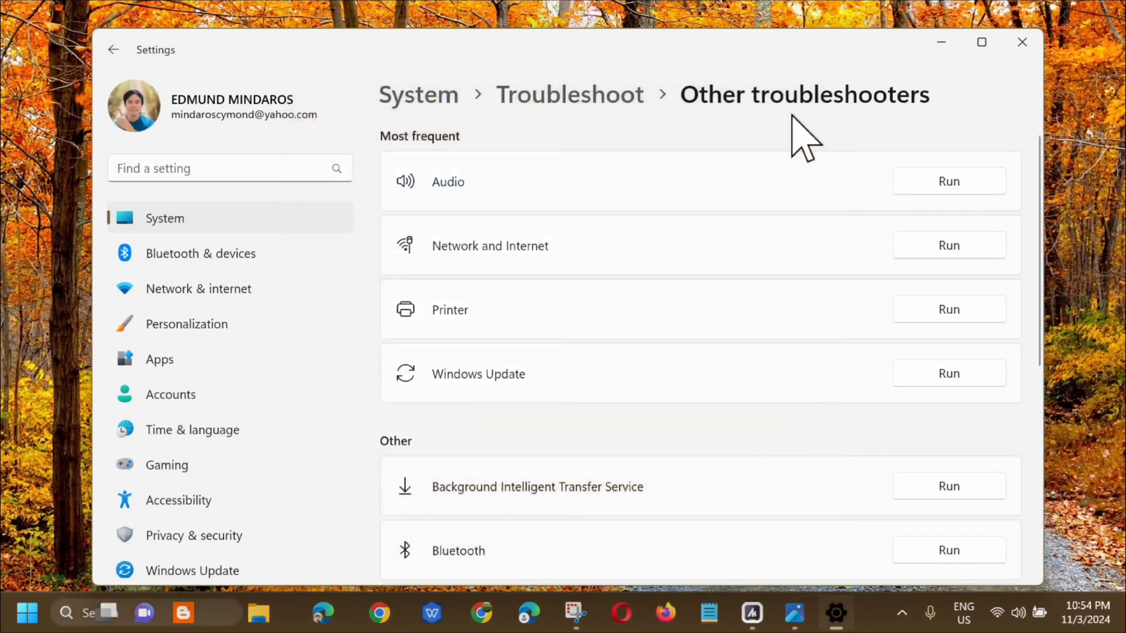
pyautogui.click(1023, 47)
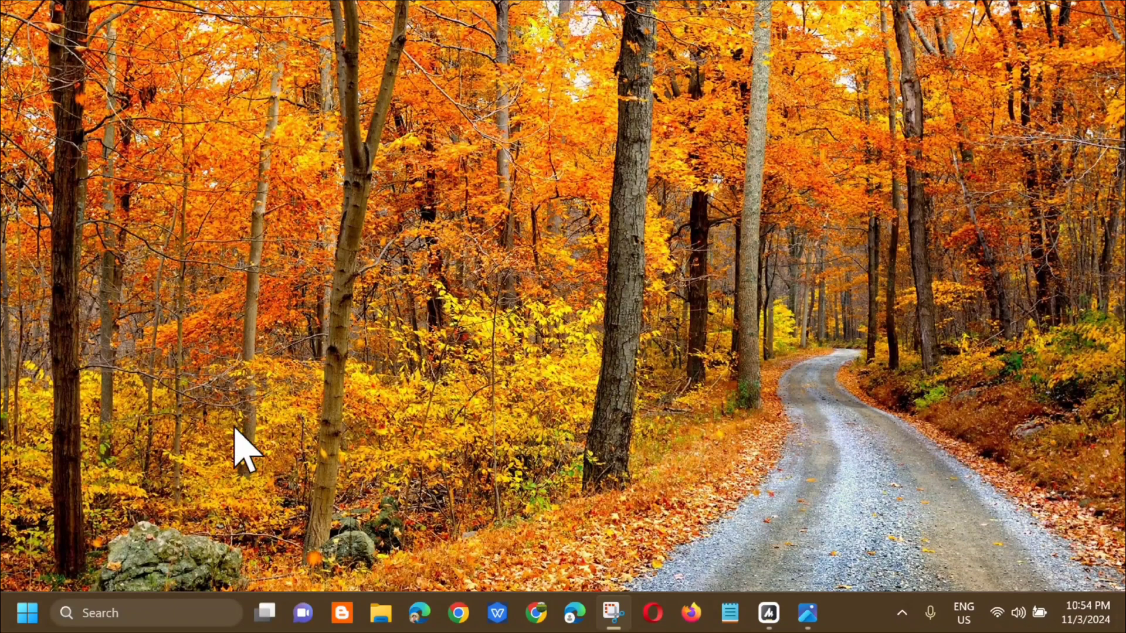
# Step: Search Windows for SERVICES and open the Services app
pyautogui.click(27, 614)
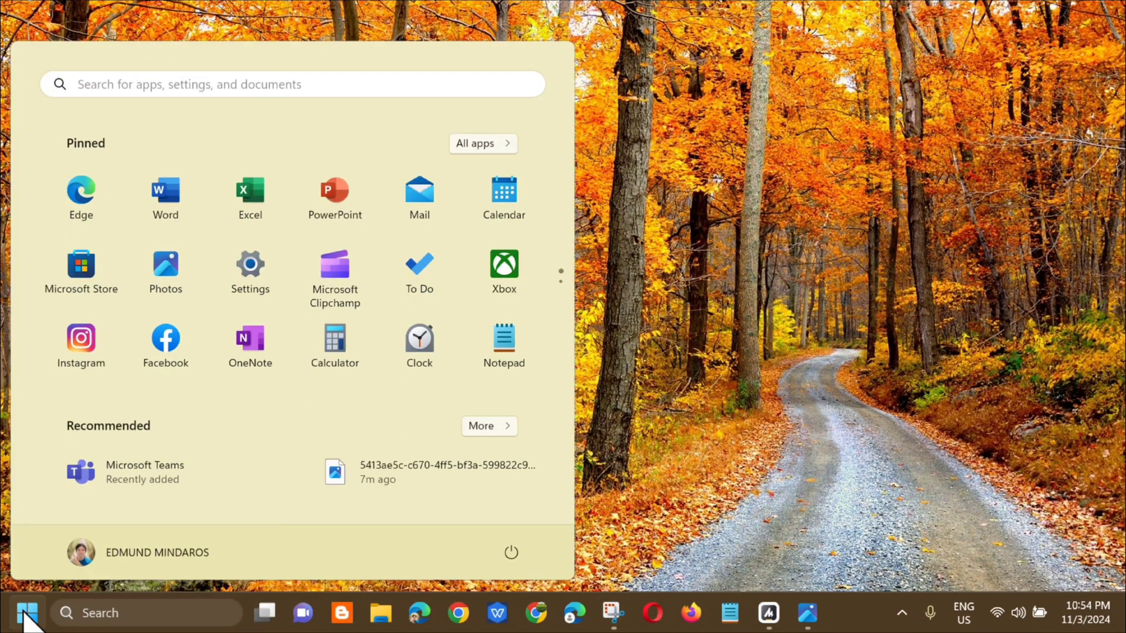
pyautogui.click(147, 85)
pyautogui.write('S')
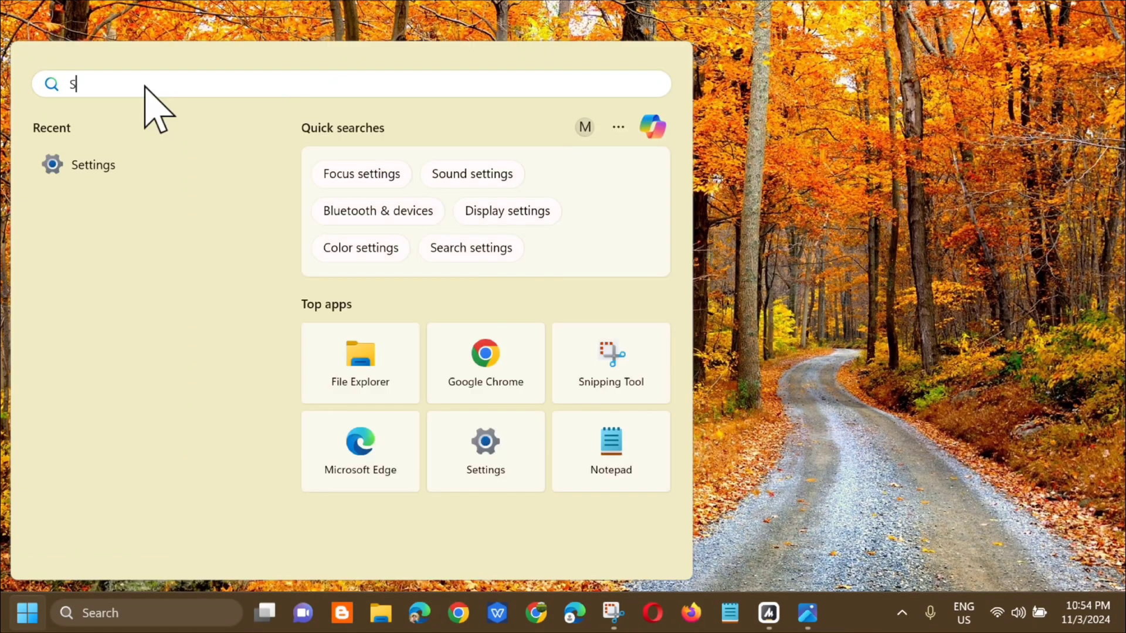
pyautogui.write('ERVICES')
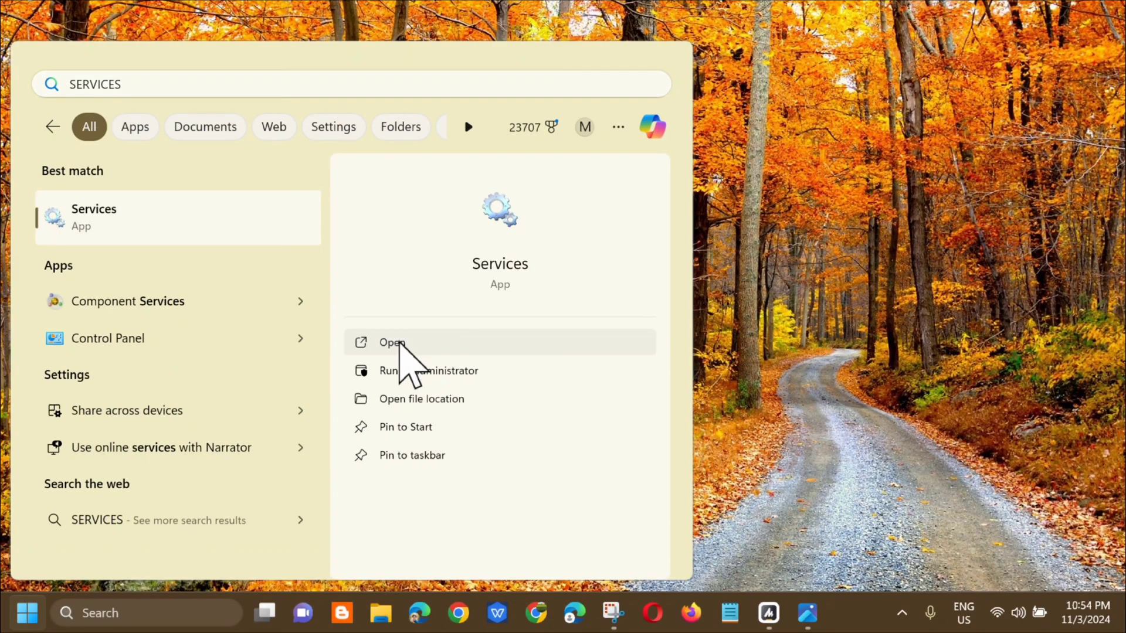
pyautogui.click(401, 345)
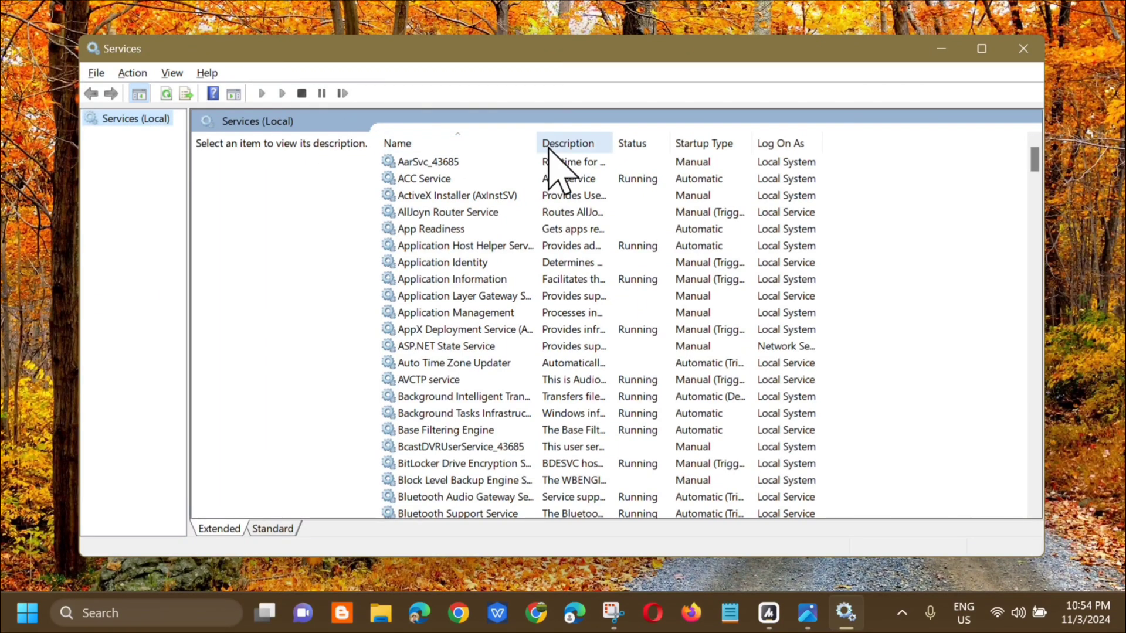
# Step: Open the properties of the Background Intelligent Transfer Service and set its startup type to Automatic
pyautogui.scroll(-5, 640, 170)
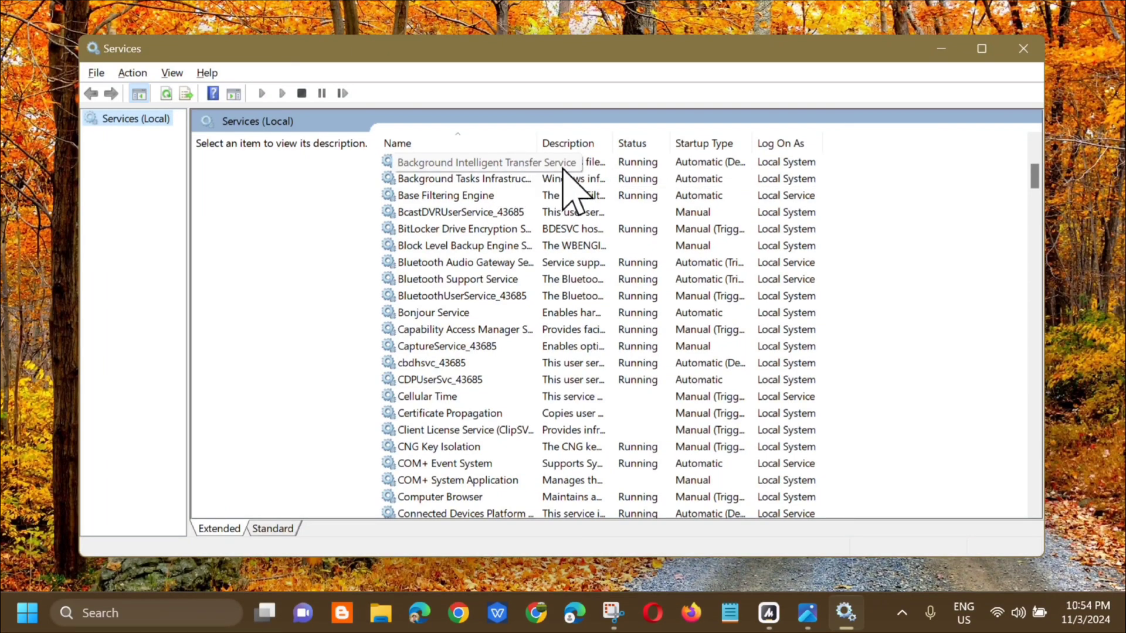
pyautogui.click(584, 165)
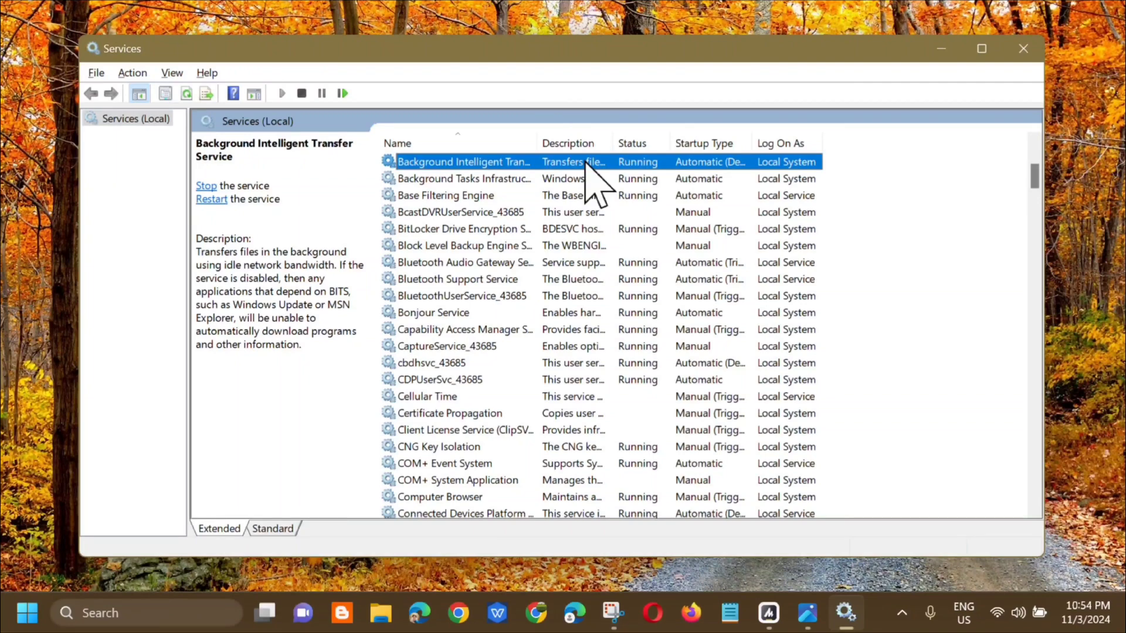
pyautogui.doubleClick(585, 165)
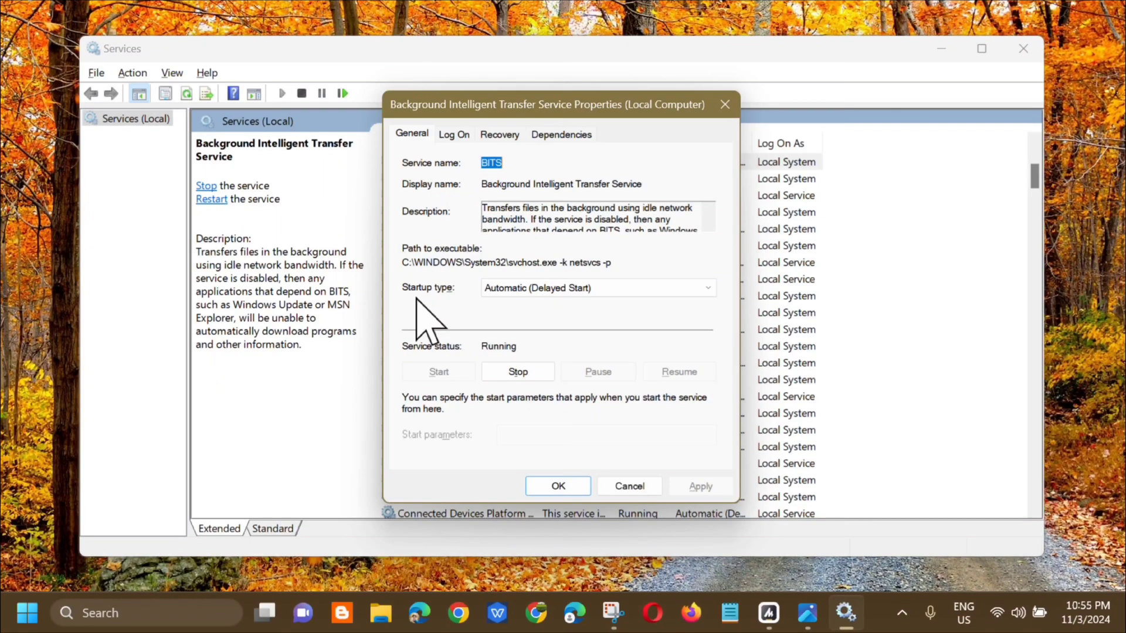
pyautogui.click(708, 289)
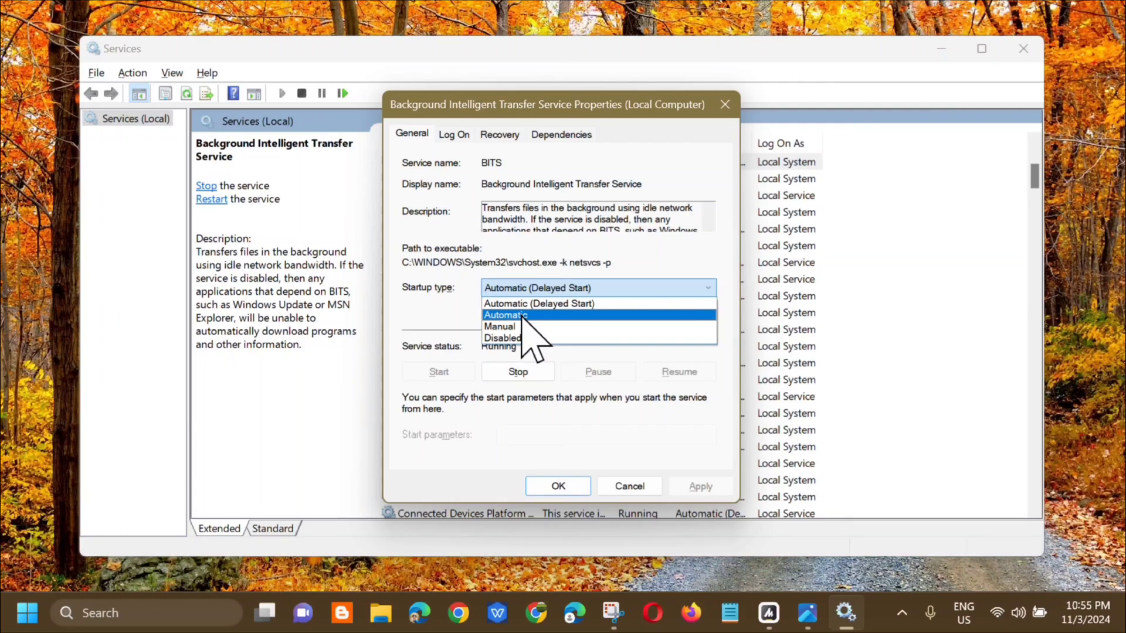
pyautogui.click(521, 315)
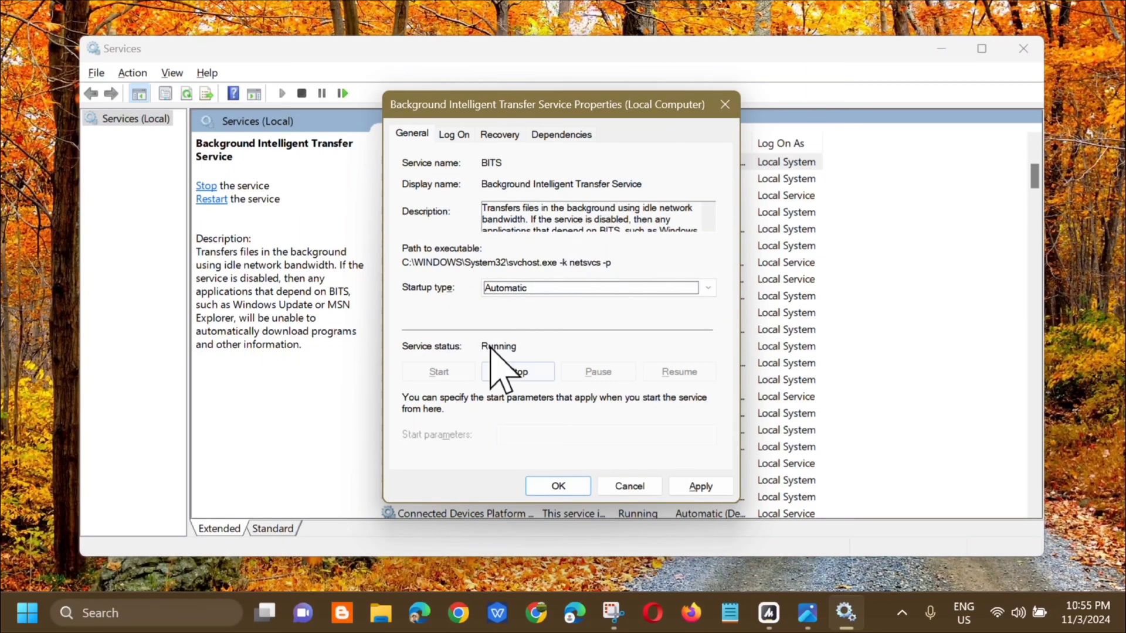
# Step: Stop and restart the Background Intelligent Transfer Service, apply the changed properties, and close Services
pyautogui.click(517, 373)
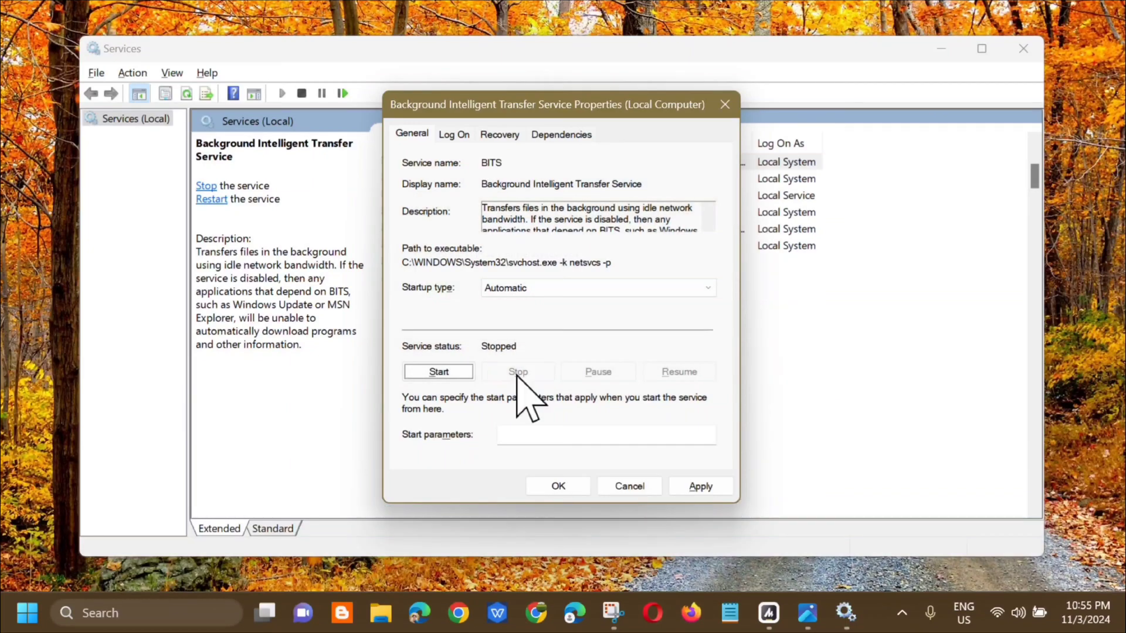
pyautogui.click(436, 373)
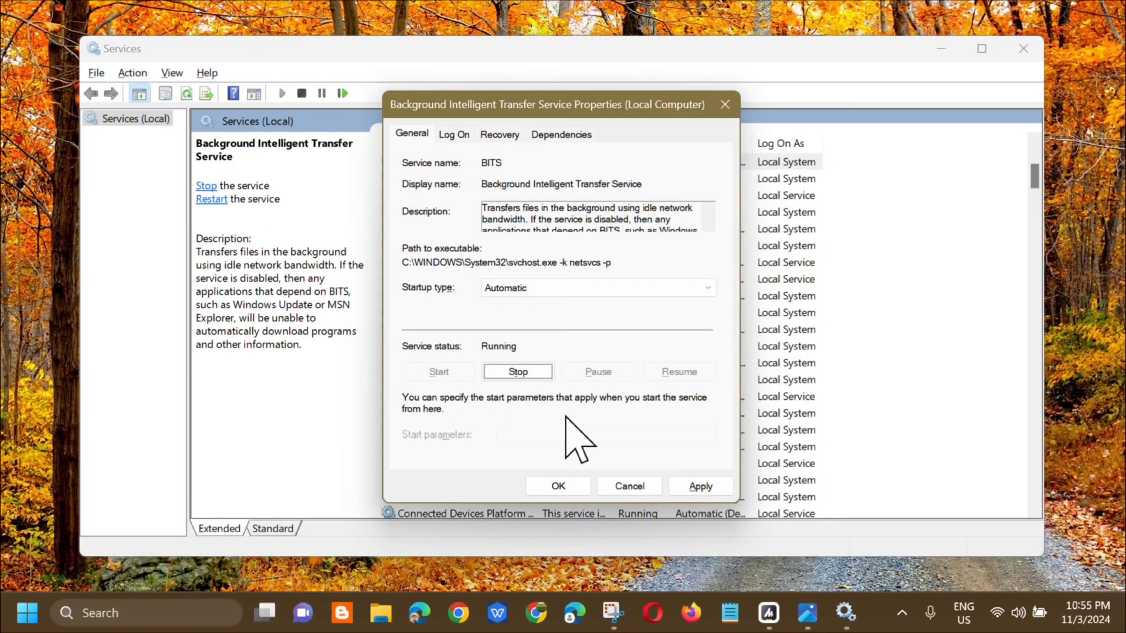
pyautogui.click(699, 486)
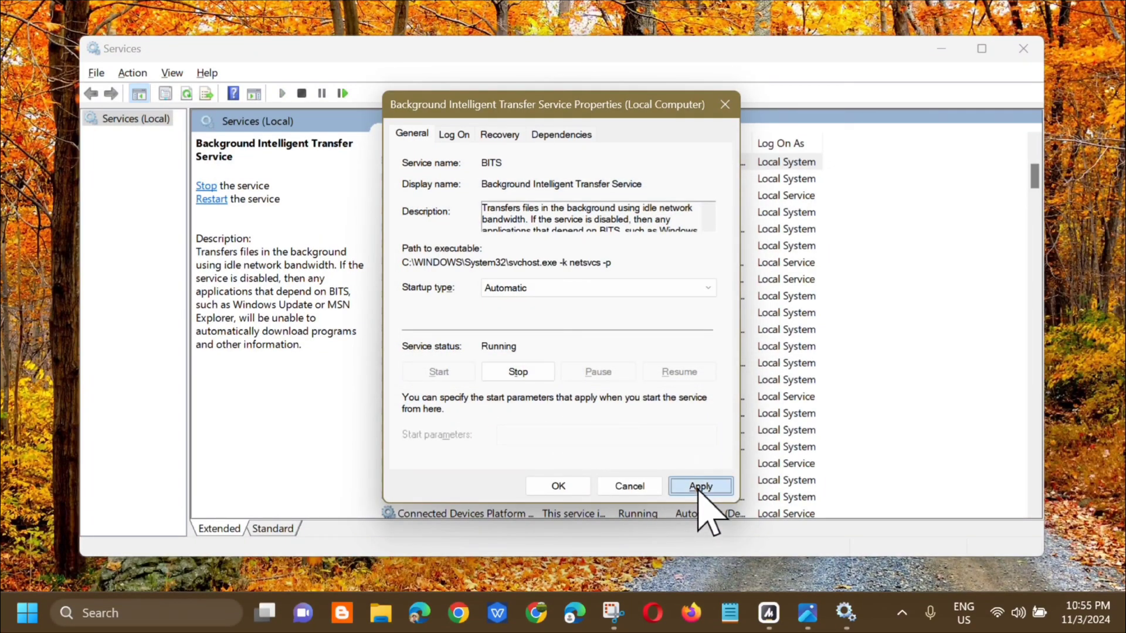
pyautogui.click(560, 486)
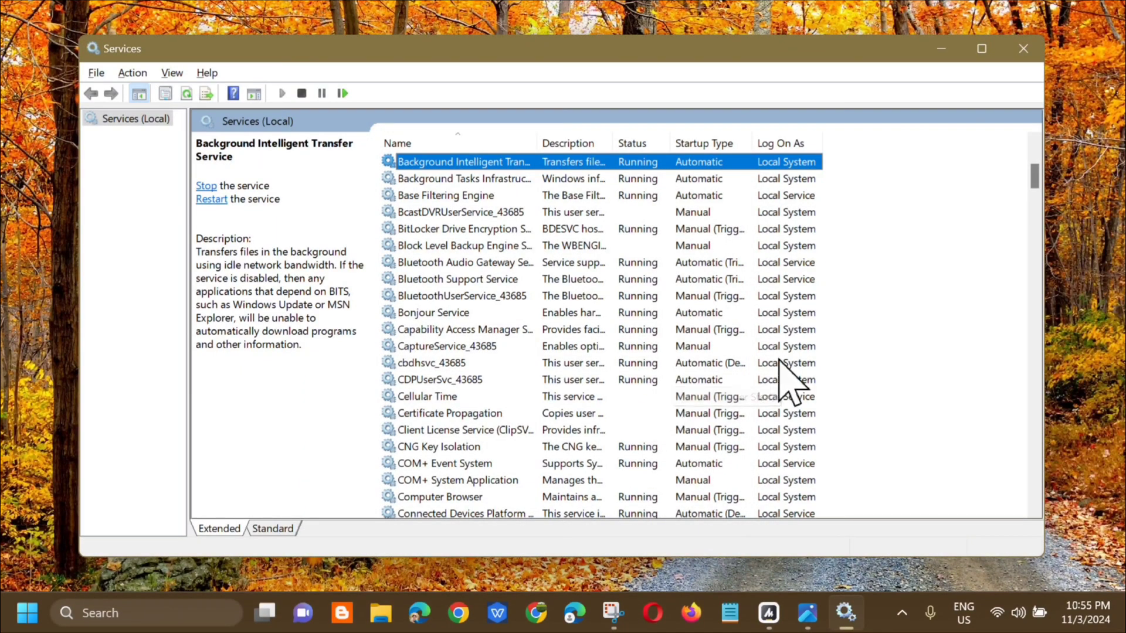
pyautogui.click(1024, 50)
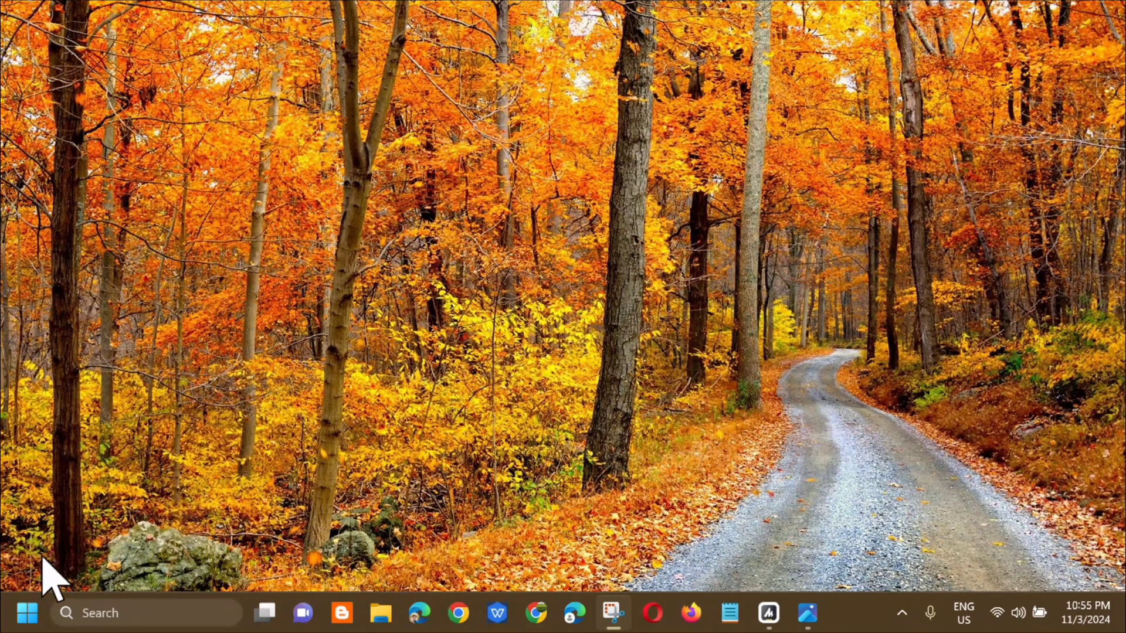
# Step: Search Windows for CMD and run Command Prompt as administrator, allowing it to make changes to the device
pyautogui.click(27, 620)
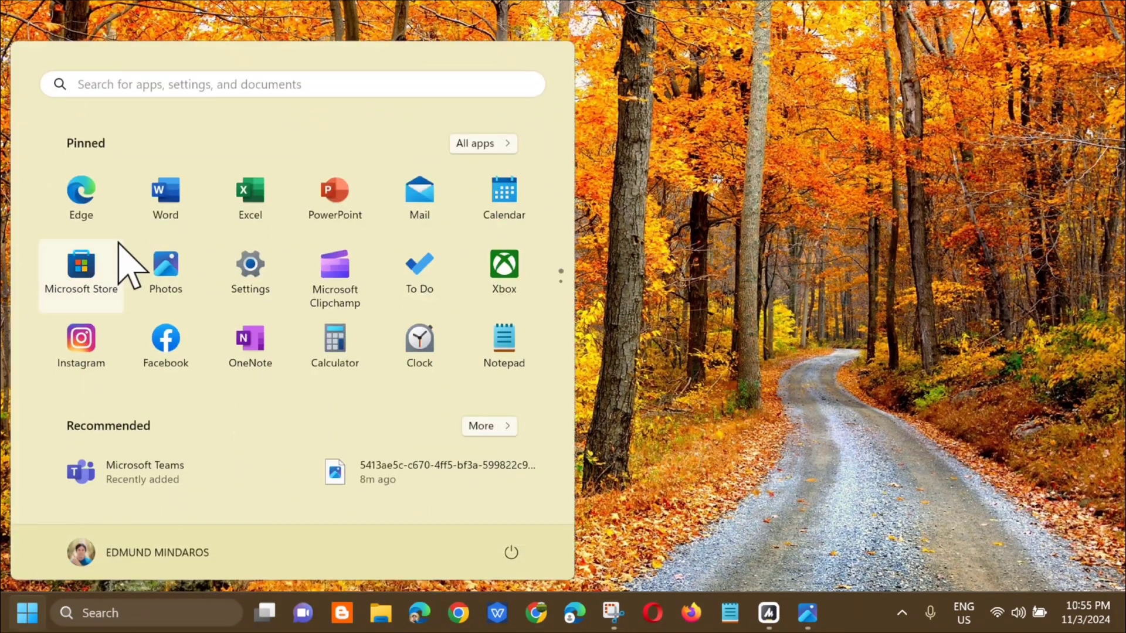
pyautogui.click(152, 85)
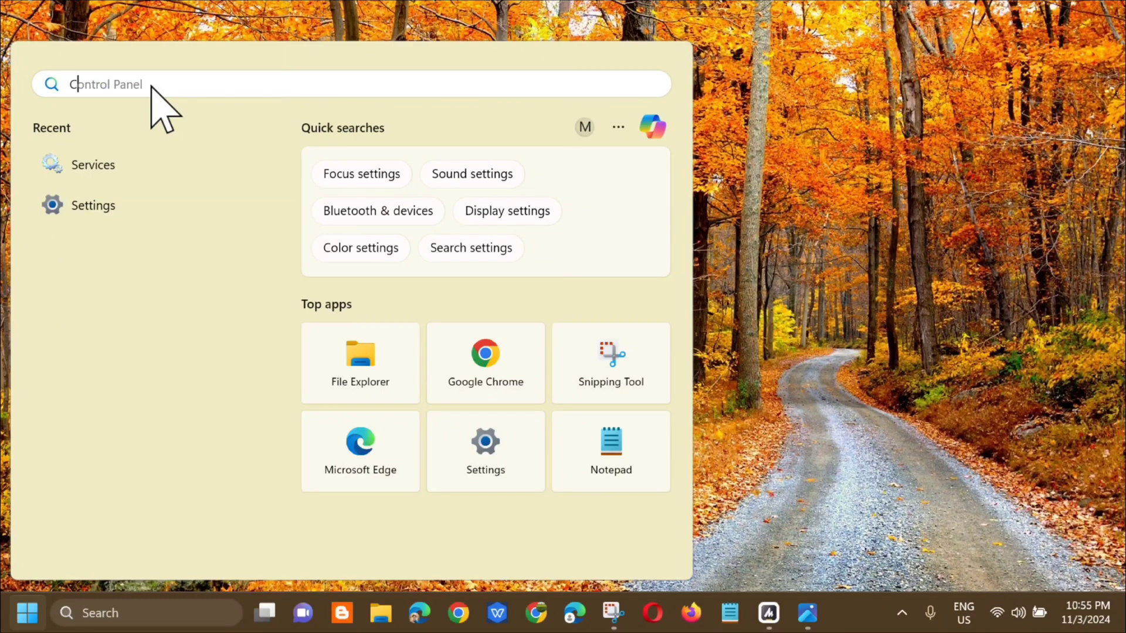
pyautogui.write('CMD')
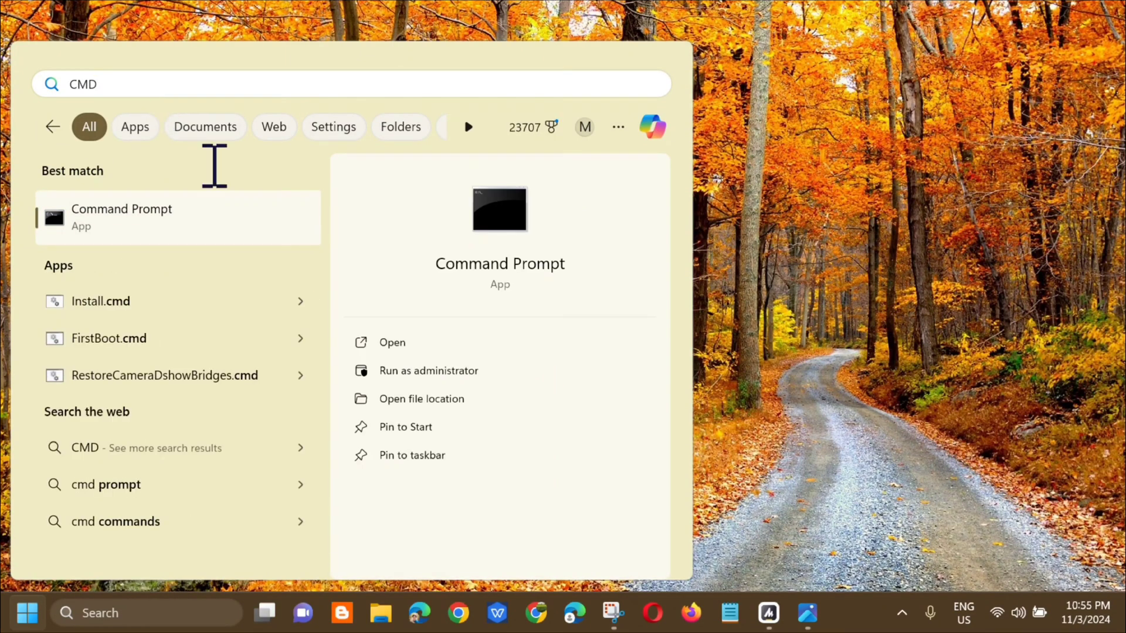
pyautogui.rightClick(209, 215)
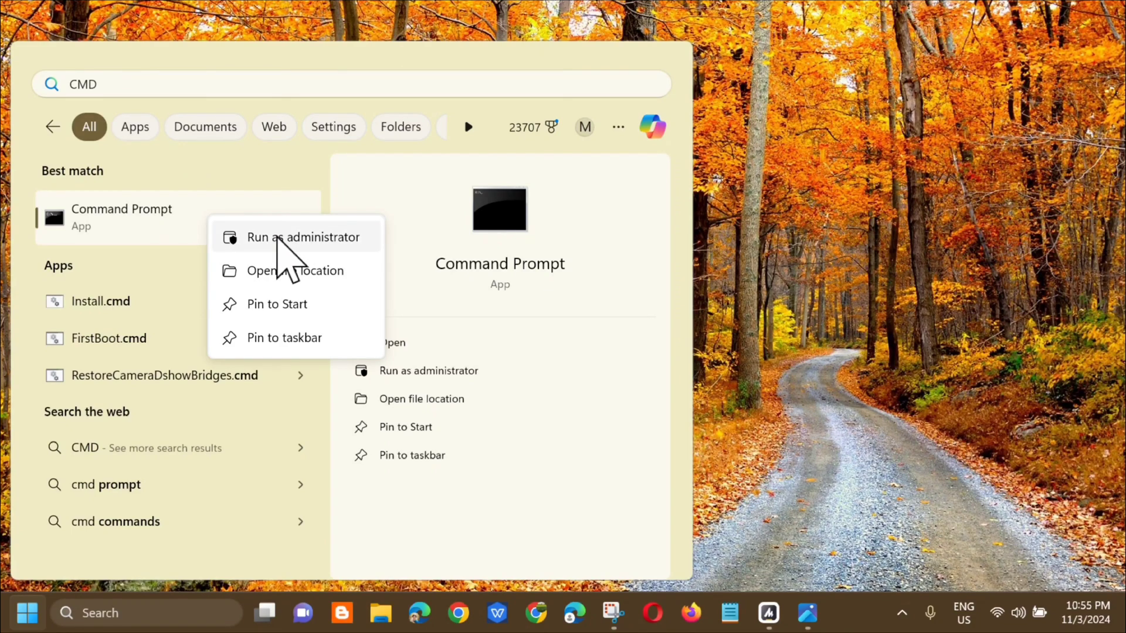
pyautogui.click(277, 237)
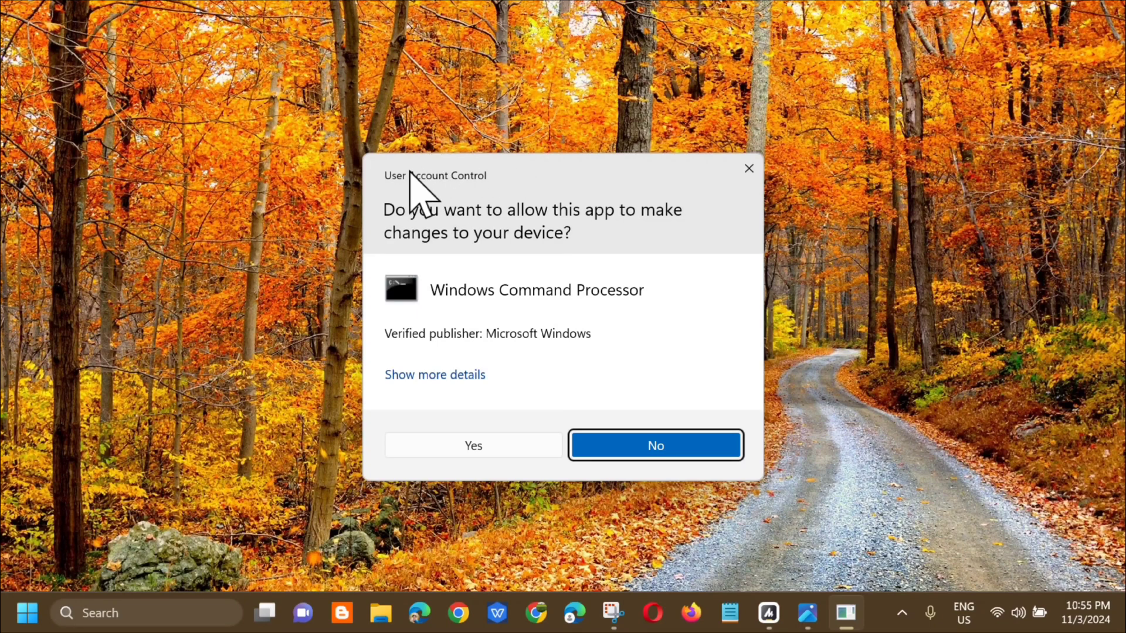
pyautogui.click(475, 448)
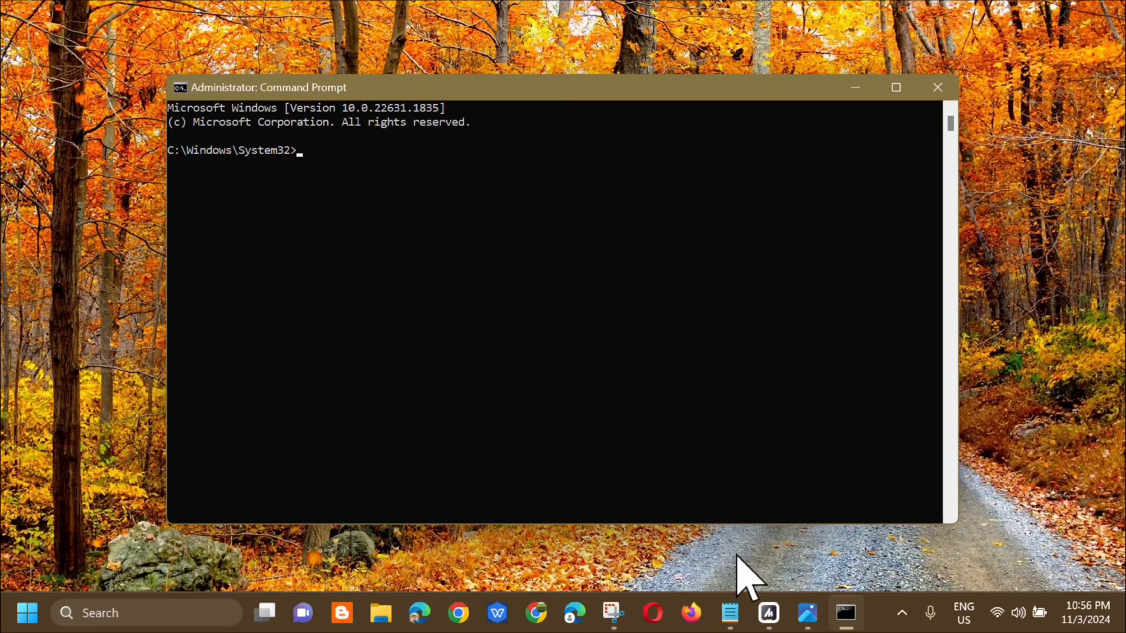
# Step: Copy Dism /Online /Cleanup-Image /RestoreHealth from the Notepad notes and run it in the administrator Command Prompt
pyautogui.click(730, 613)
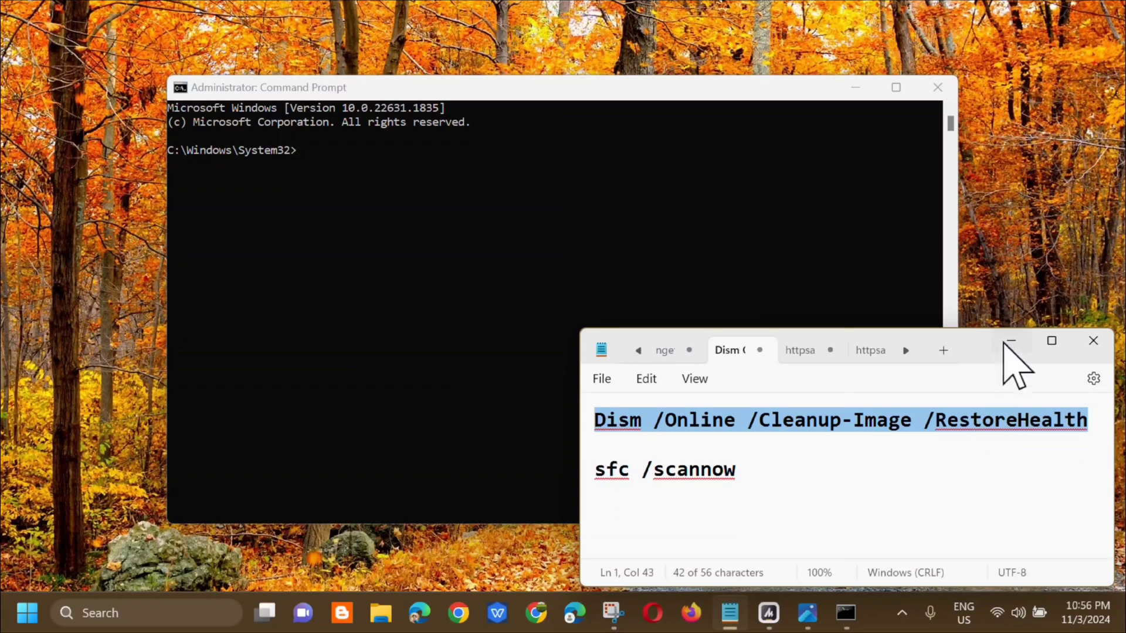
pyautogui.click(1010, 341)
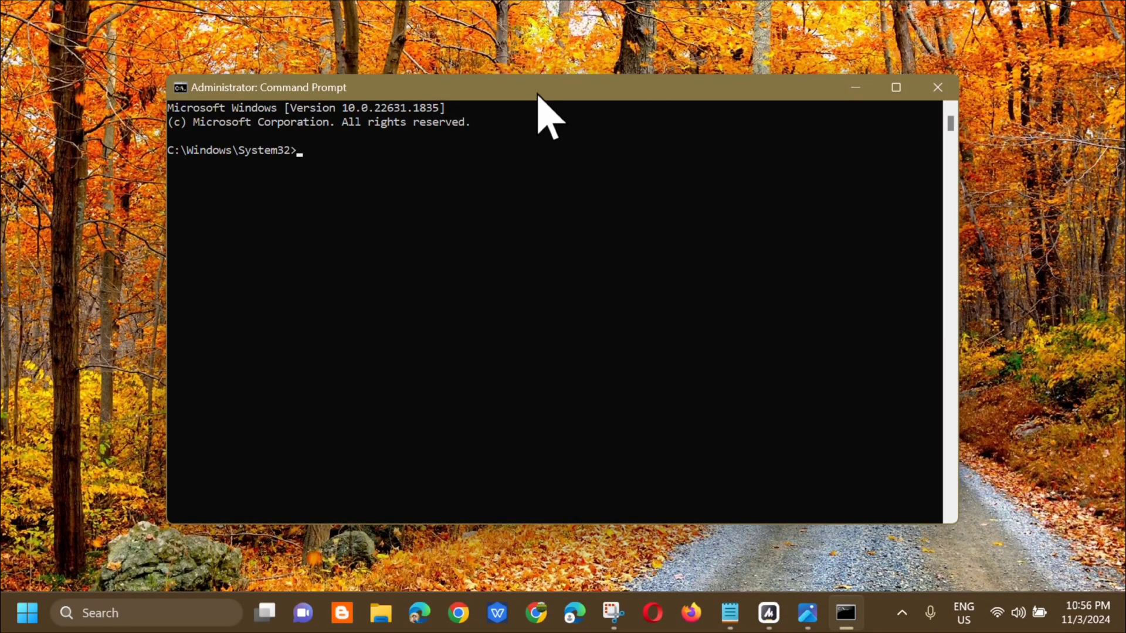
pyautogui.rightClick(537, 95)
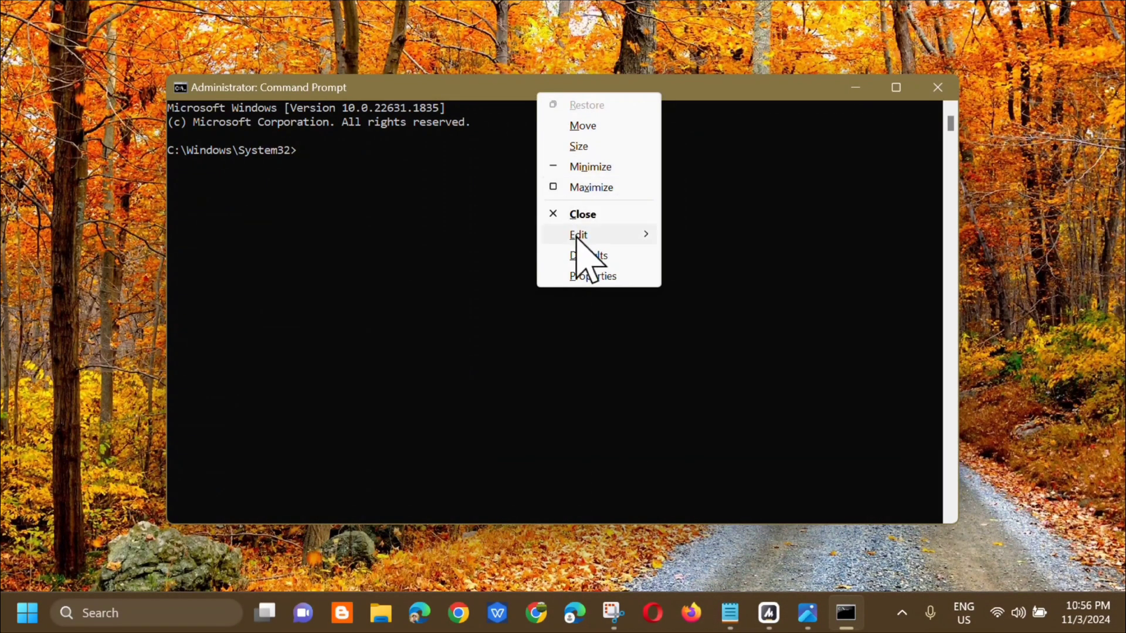
pyautogui.moveTo(579, 235)
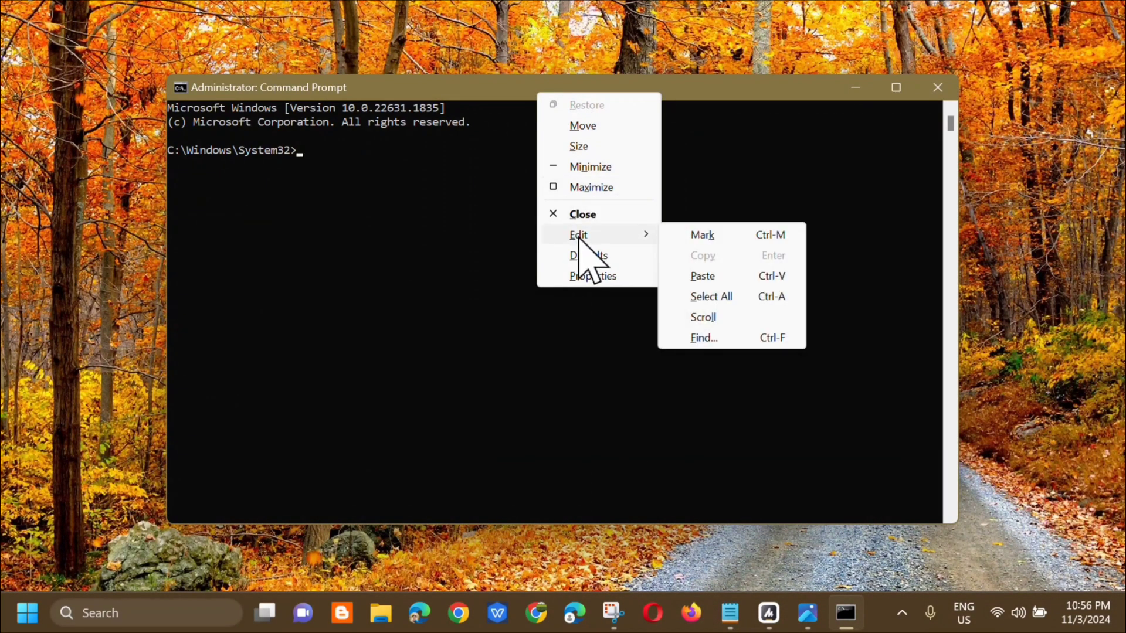
pyautogui.click(707, 279)
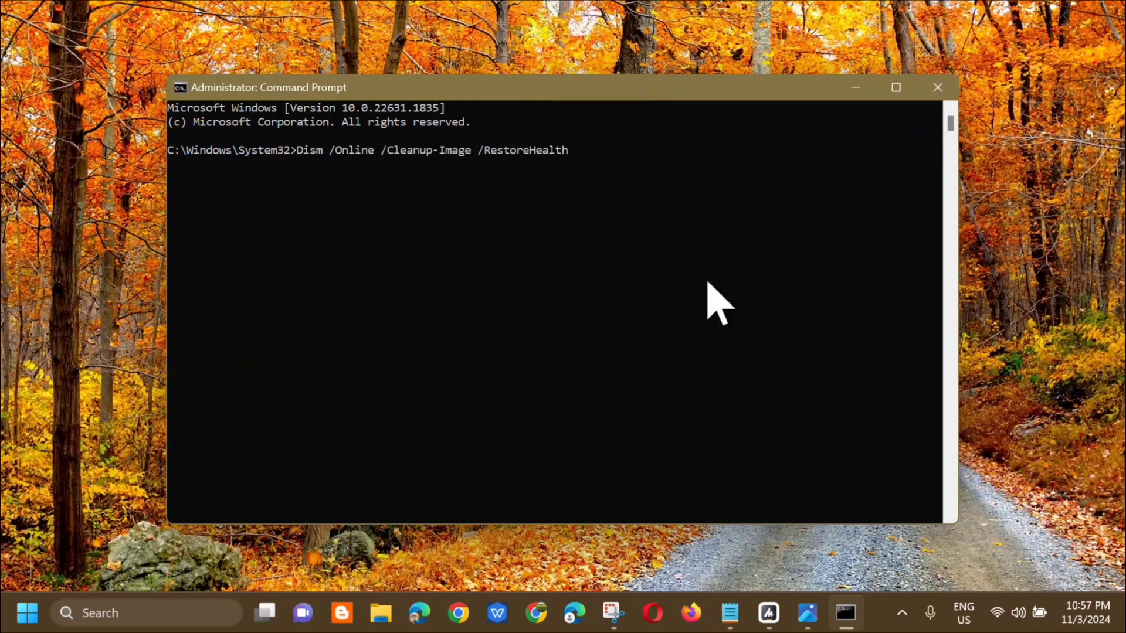
pyautogui.press('Return')
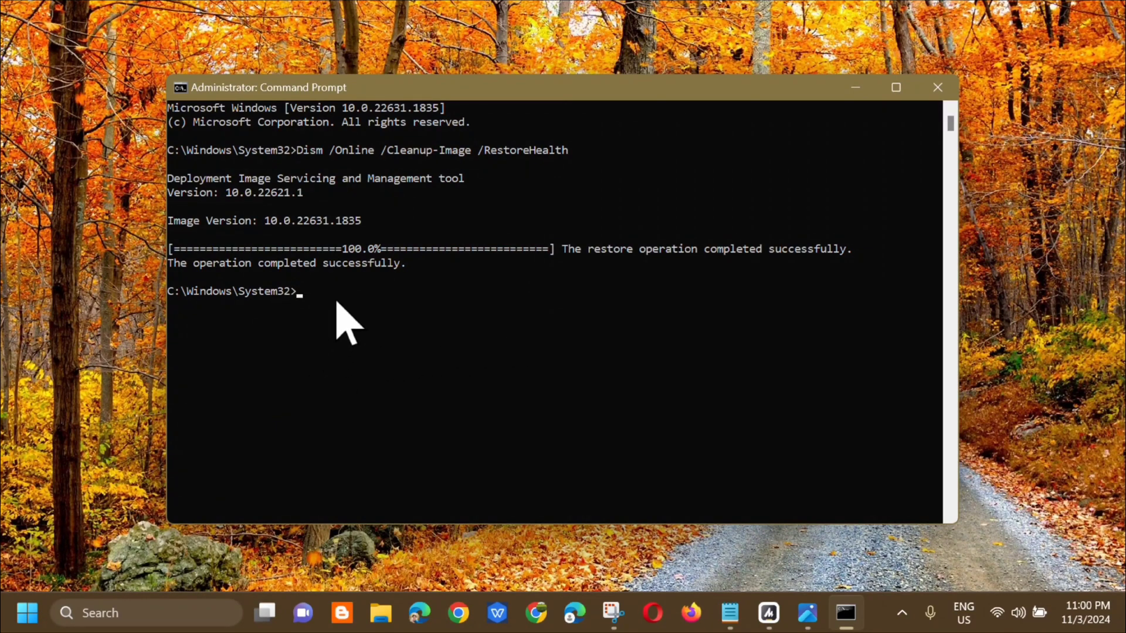
# Step: Run sfc /scannow to check the system files and close Command Prompt once the scan is complete
pyautogui.press('capslock')
pyautogui.press('capslock')
pyautogui.press('capslock')
pyautogui.write('sfc /scannow')
pyautogui.press('Return')
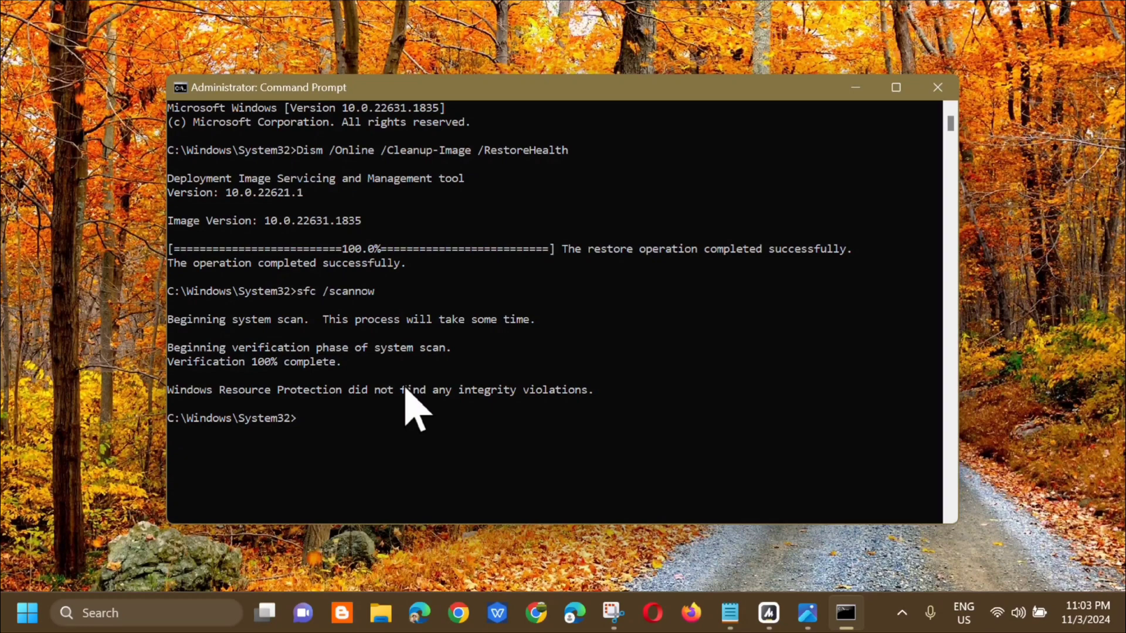
pyautogui.click(937, 88)
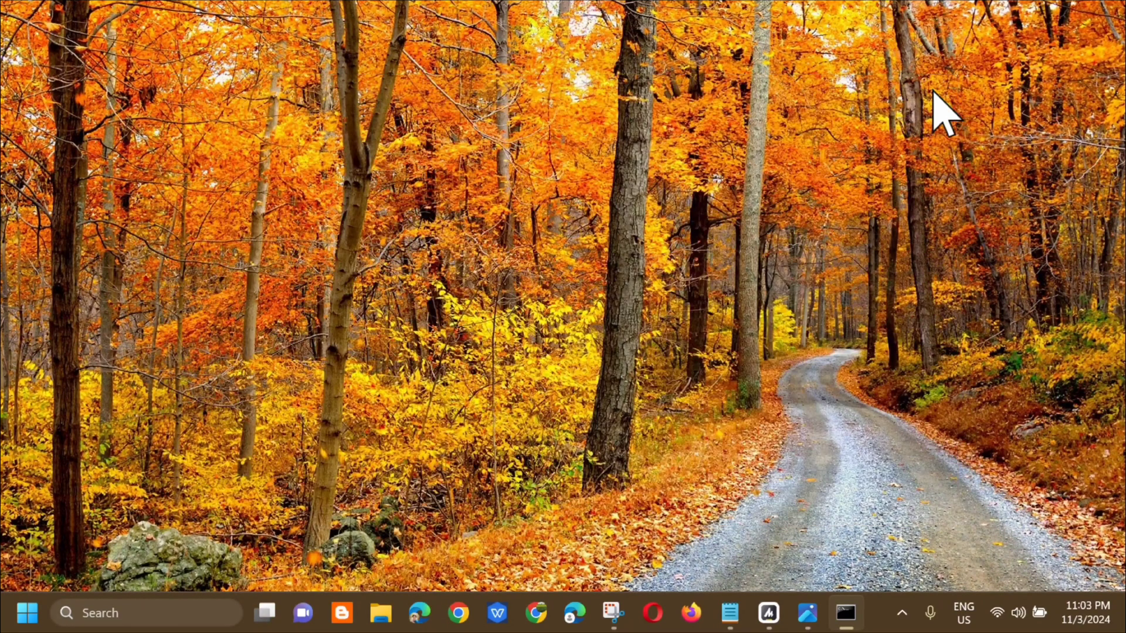
# Step: View the computer's shut down and restart options and dismiss them without choosing one
pyautogui.click(18, 617)
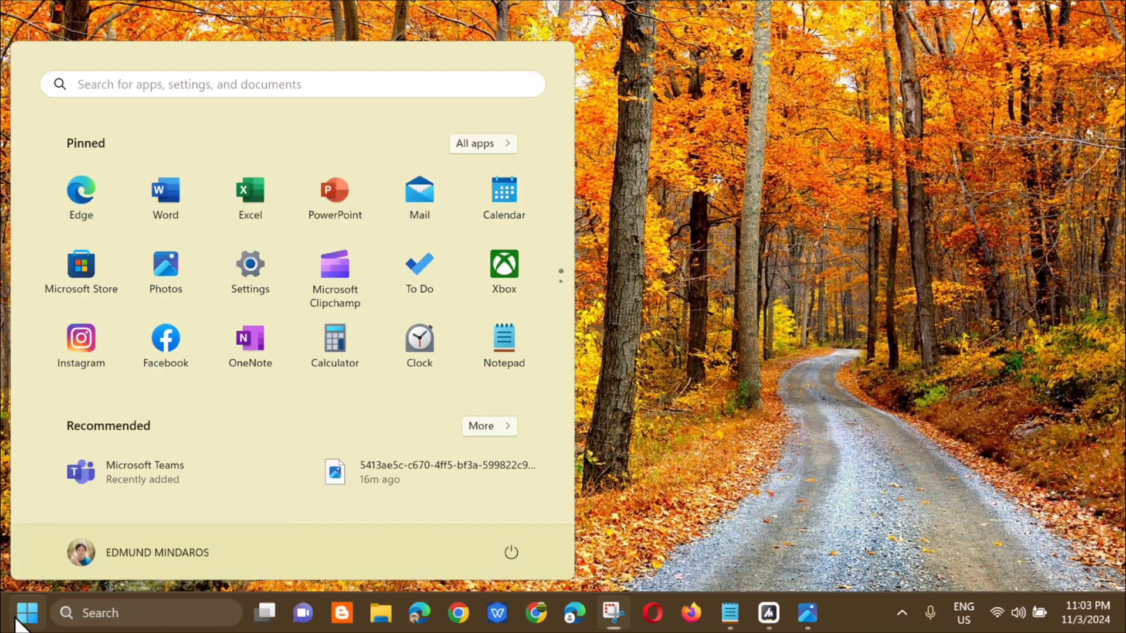
pyautogui.click(519, 555)
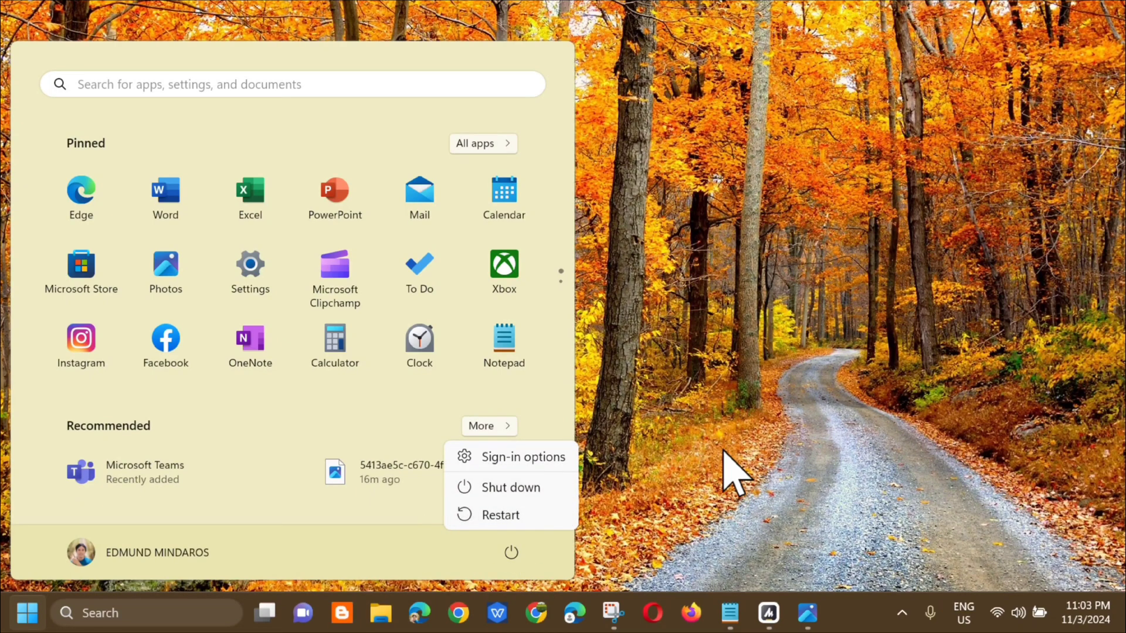
pyautogui.click(786, 447)
pyautogui.click(785, 444)
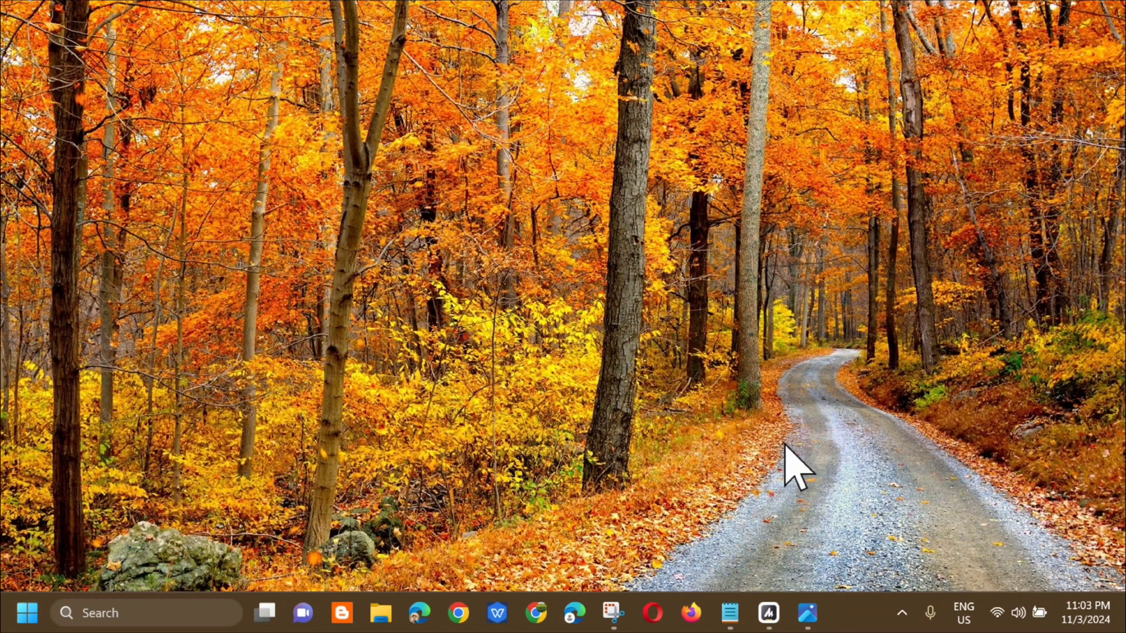